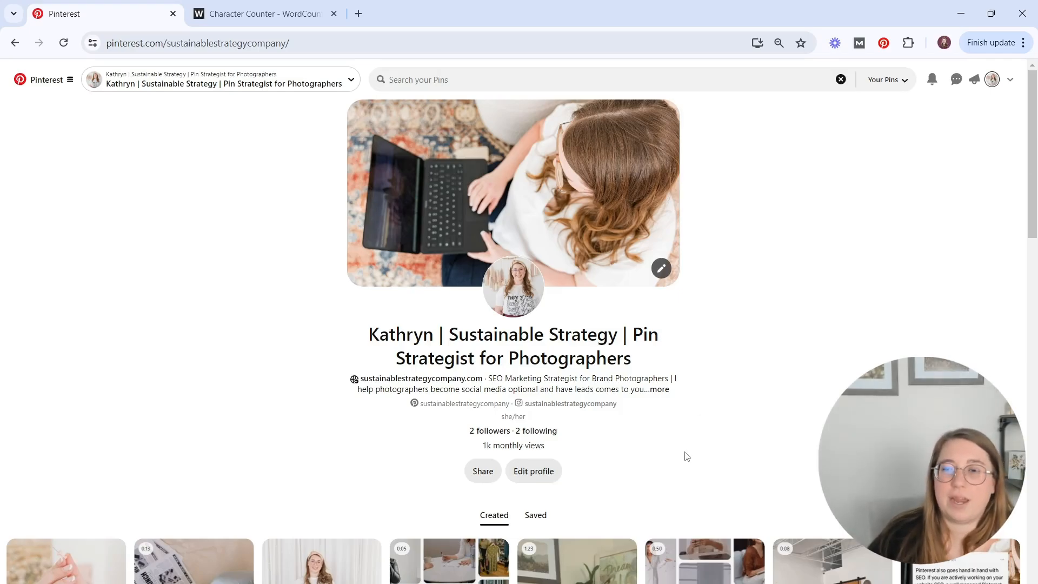
# Look over the profile's created Pins and show its saved boards.
pyautogui.scroll(-5, 685, 452)
pyautogui.scroll(6, 685, 452)
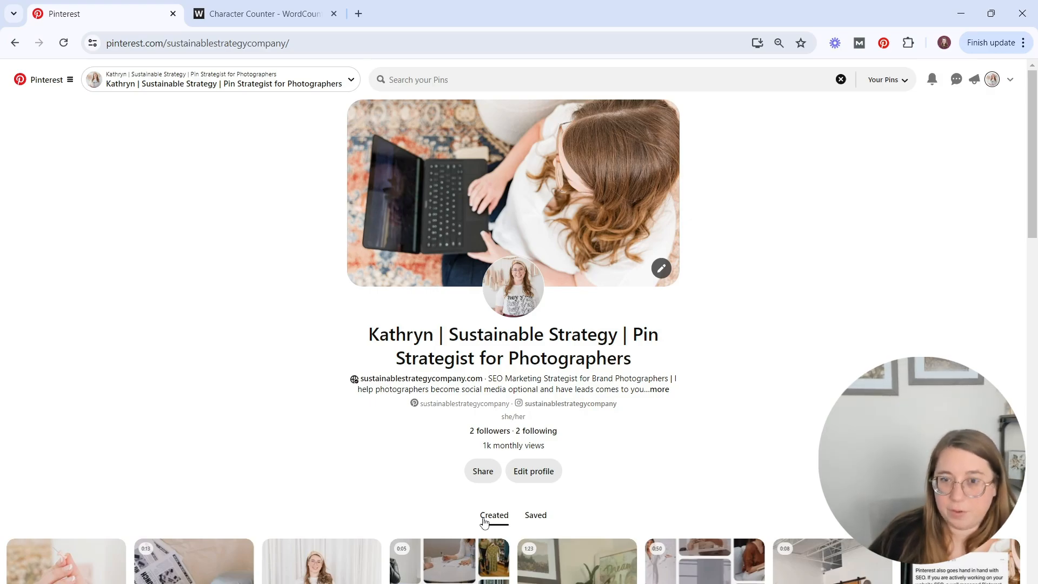
pyautogui.click(536, 517)
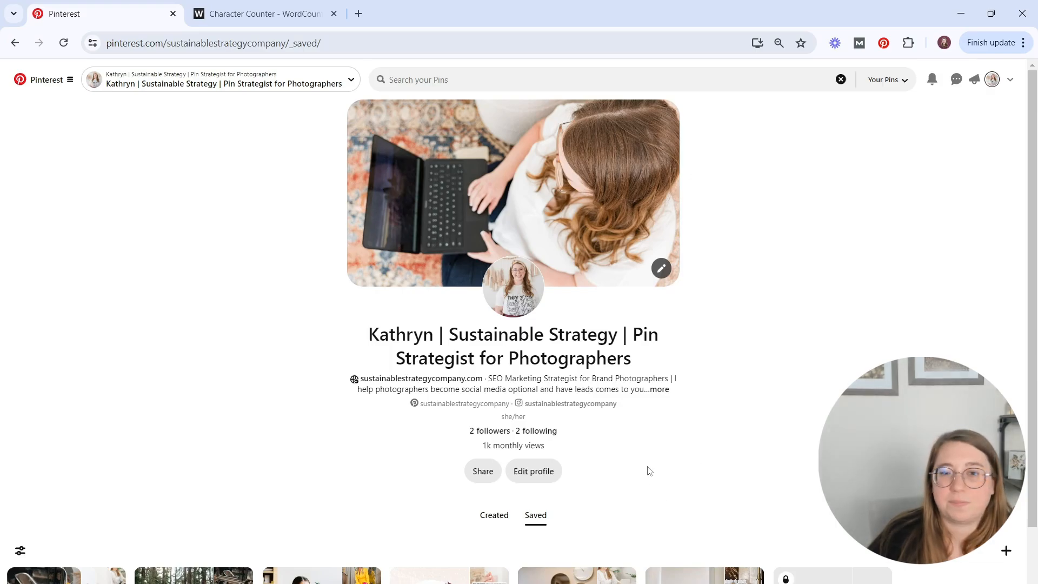
pyautogui.scroll(-2, 648, 467)
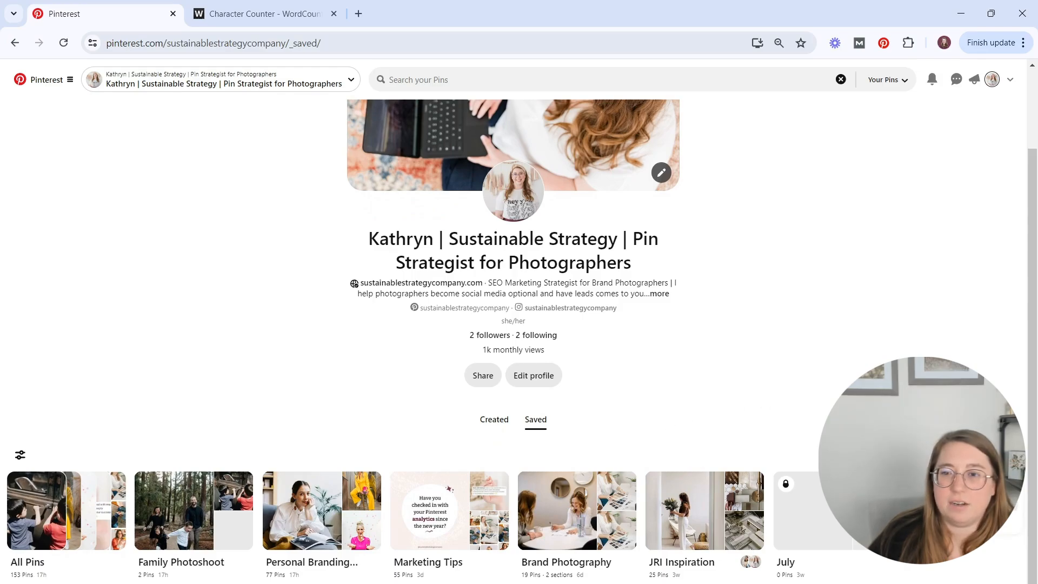
# Create a new board named Photography without keeping it secret.
pyautogui.click(991, 520)
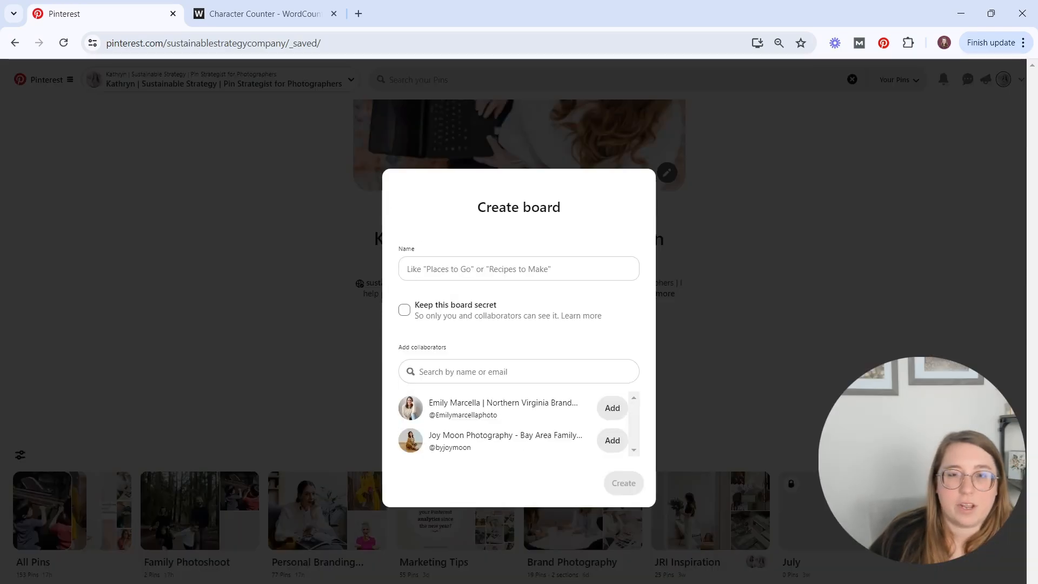
pyautogui.click(515, 275)
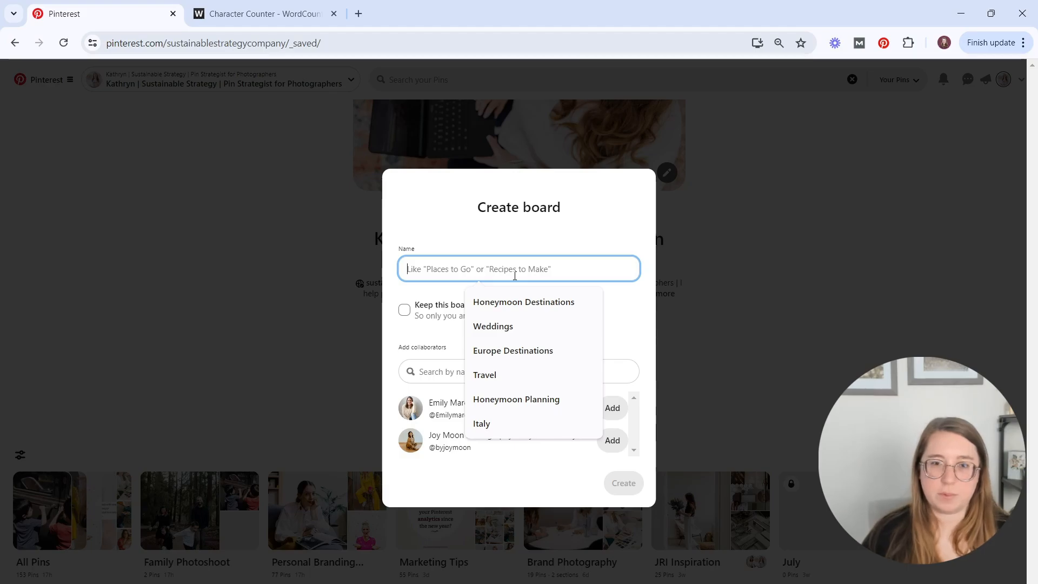
pyautogui.write('P')
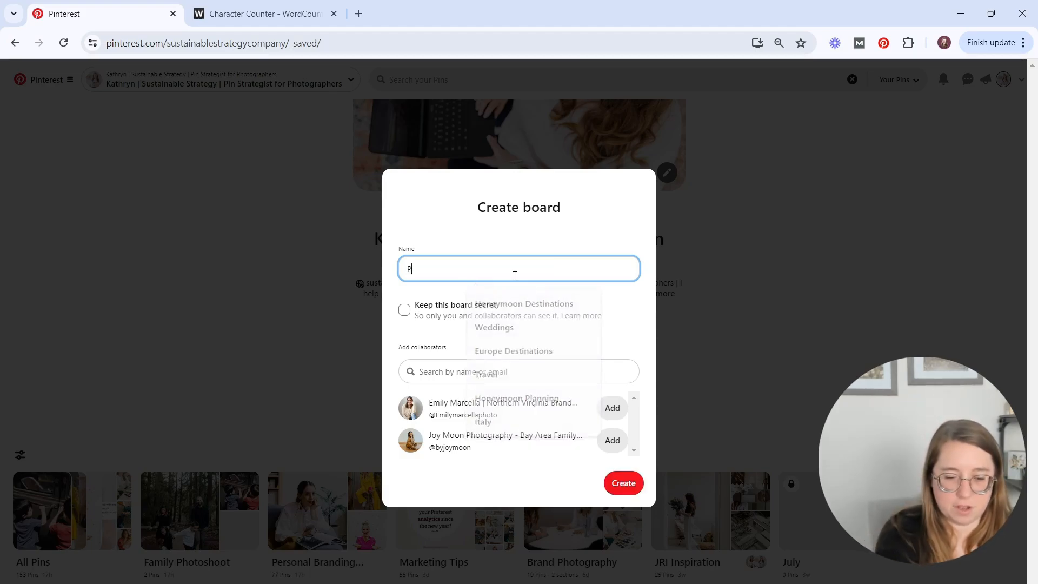
pyautogui.write('hotography')
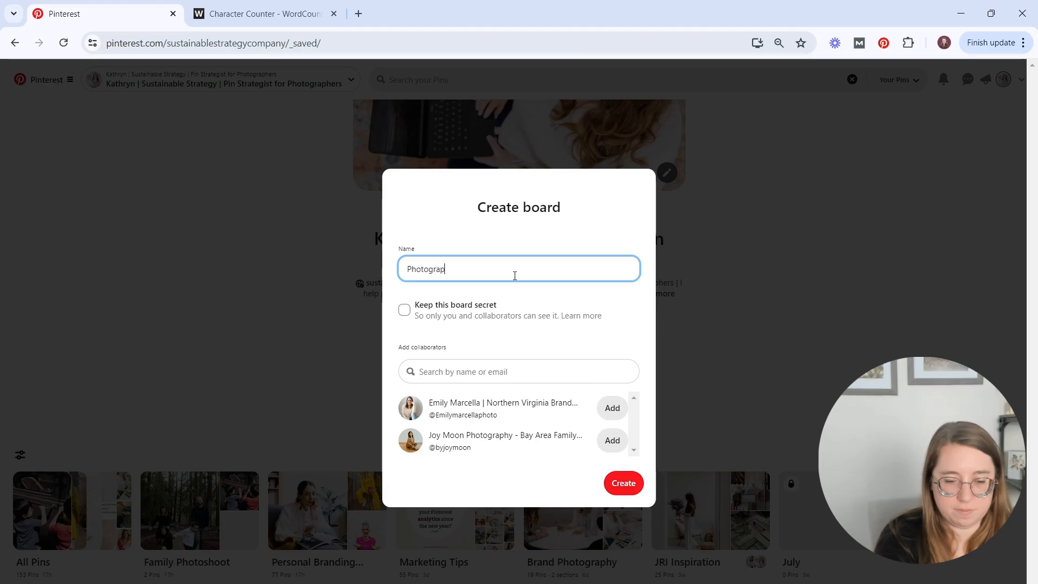
pyautogui.click(571, 293)
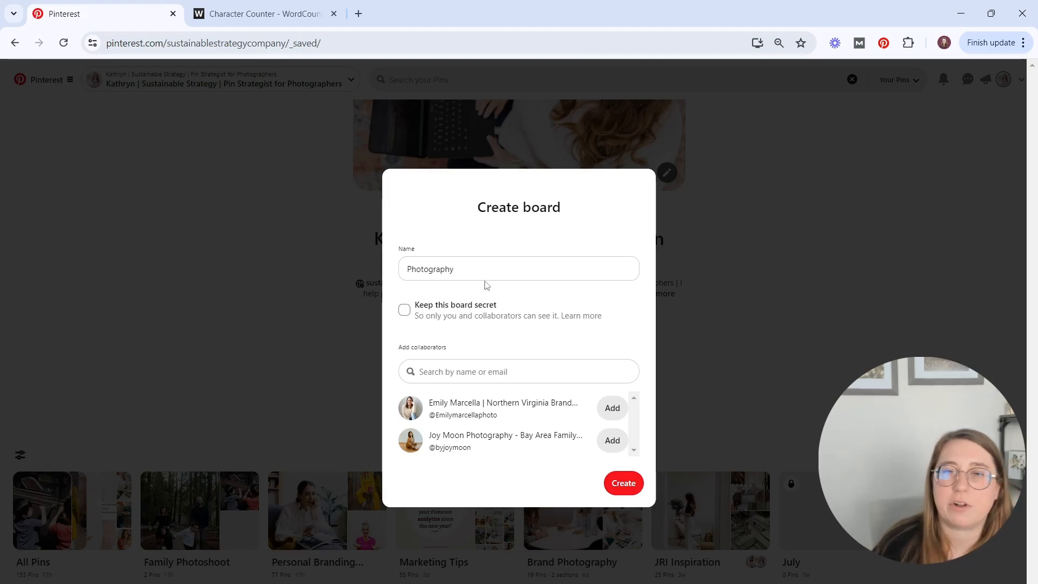
pyautogui.click(404, 310)
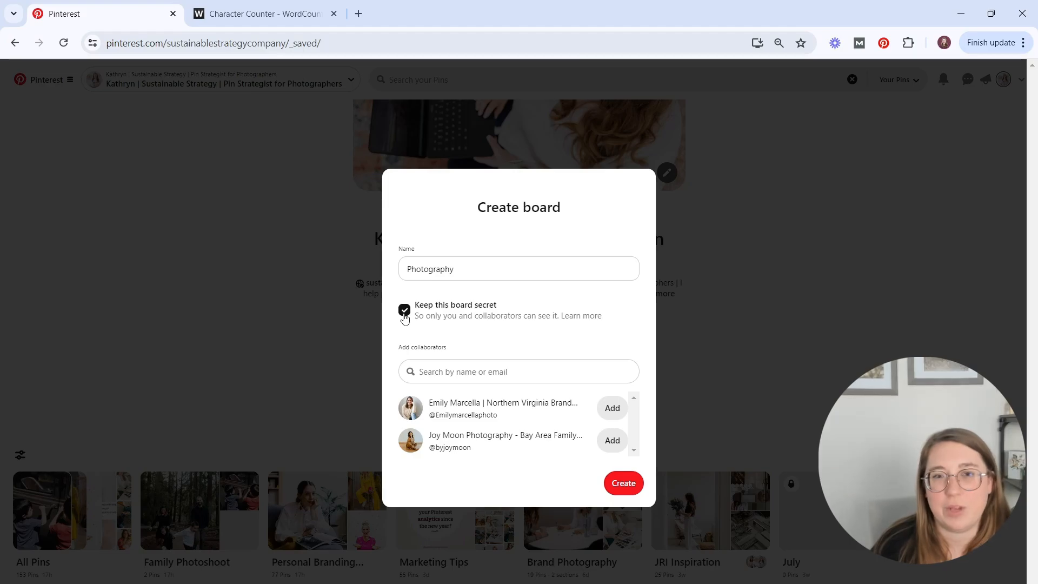
pyautogui.click(405, 316)
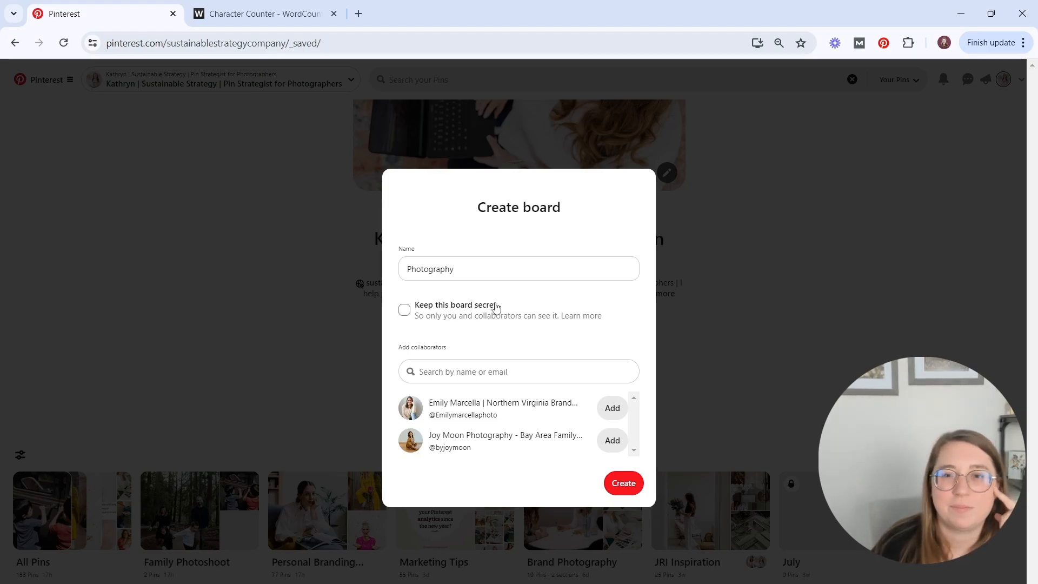
pyautogui.click(623, 484)
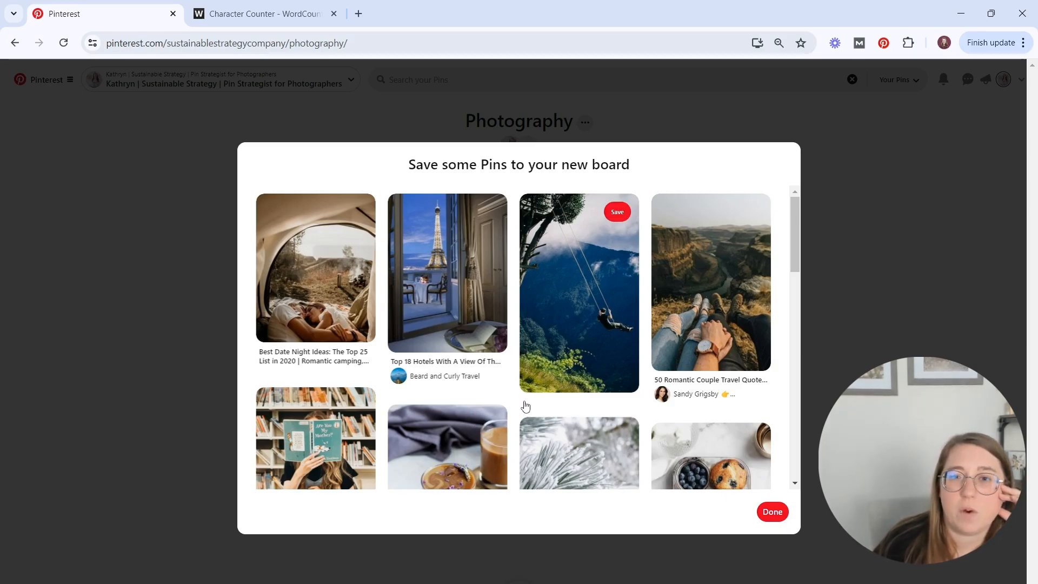
# Browse the suggested Pins and save four, including the 30+ maternity photos and 7 quick photography tips Pins, to the new board.
pyautogui.scroll(-6, 525, 405)
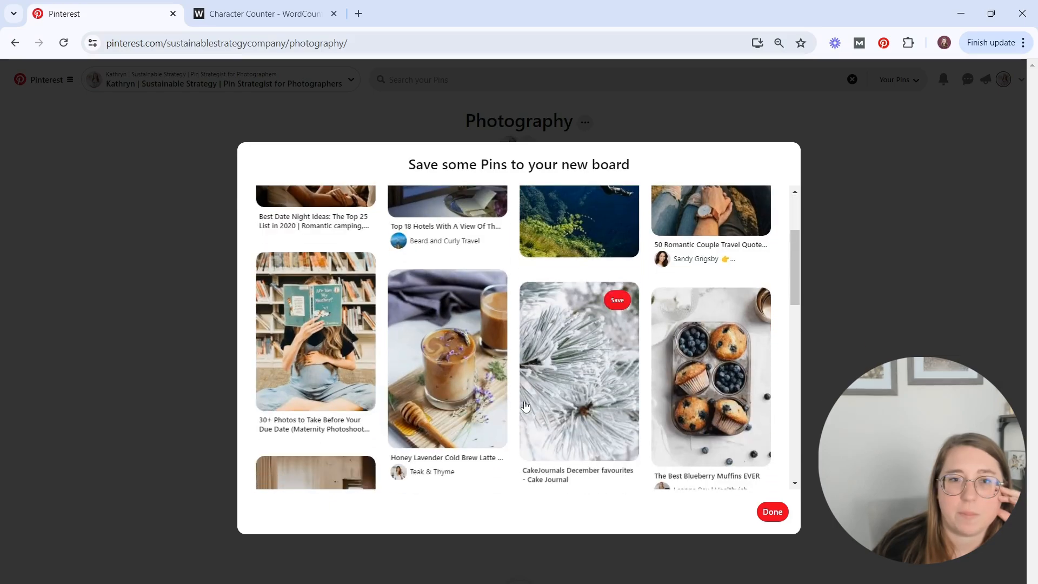
pyautogui.scroll(4, 525, 405)
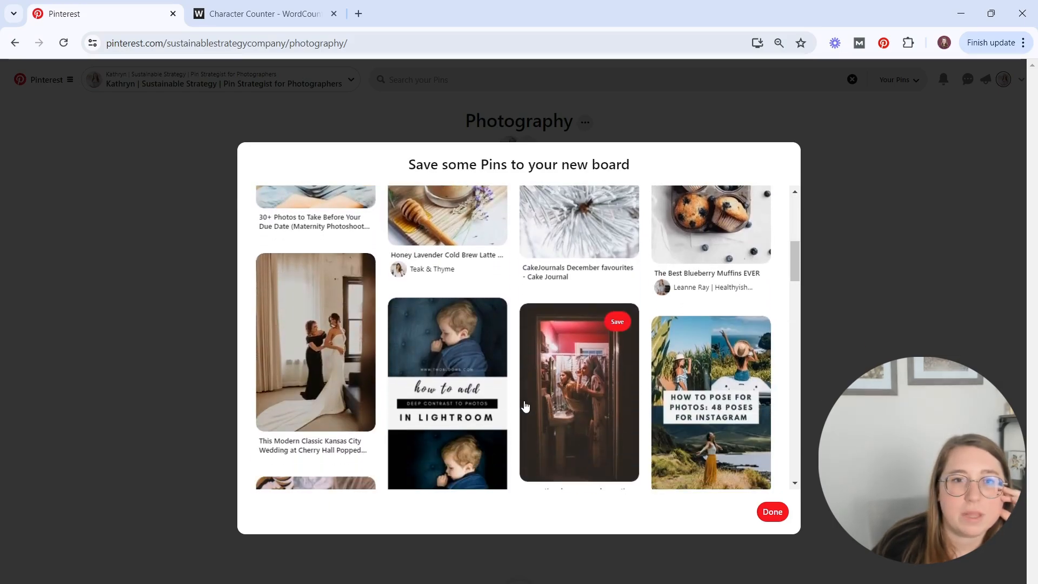
pyautogui.scroll(3, 525, 405)
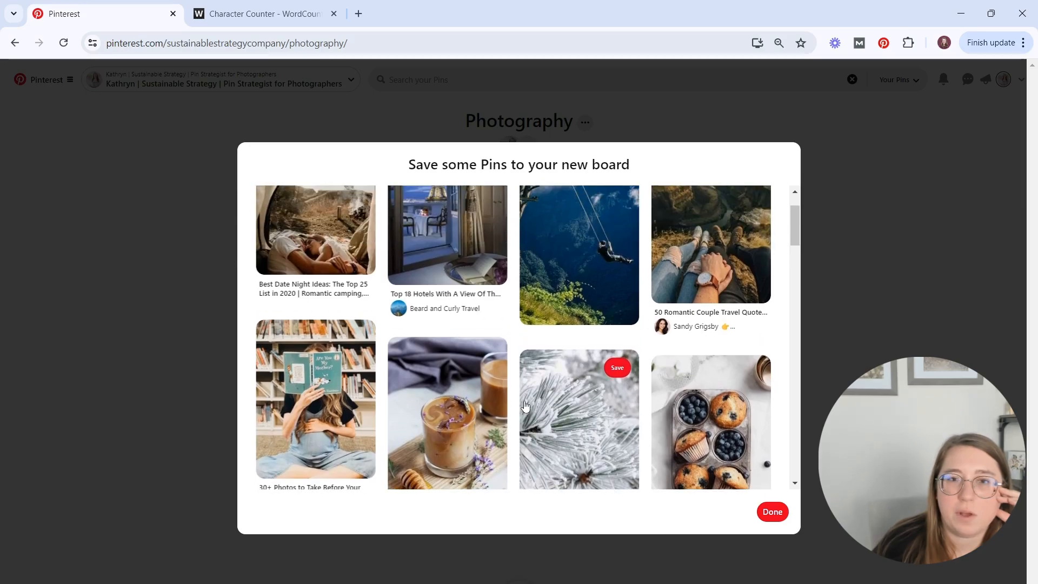
pyautogui.scroll(-8, 524, 406)
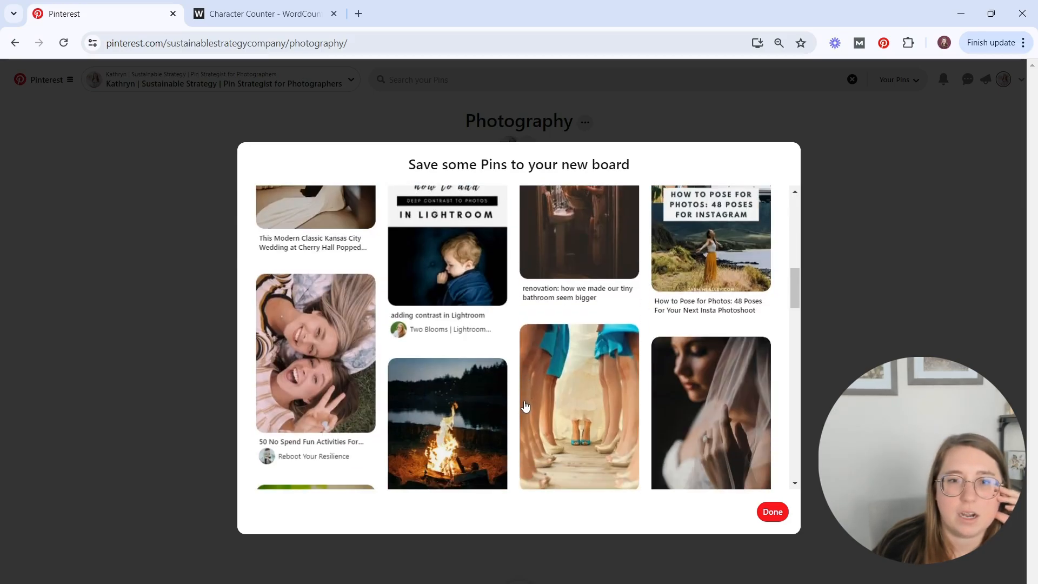
pyautogui.scroll(-3, 525, 405)
pyautogui.scroll(-15, 524, 405)
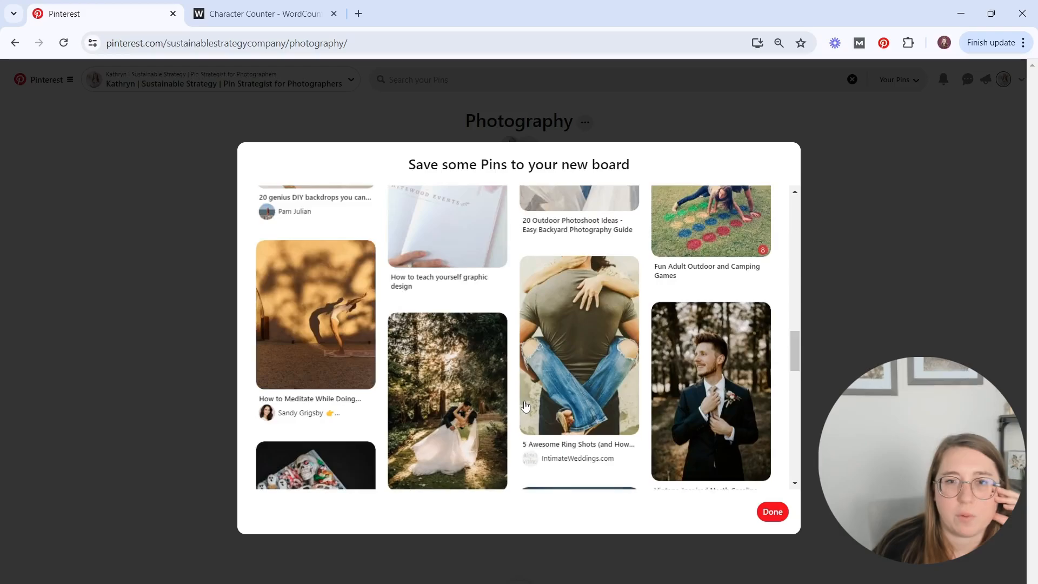
pyautogui.scroll(5, 609, 367)
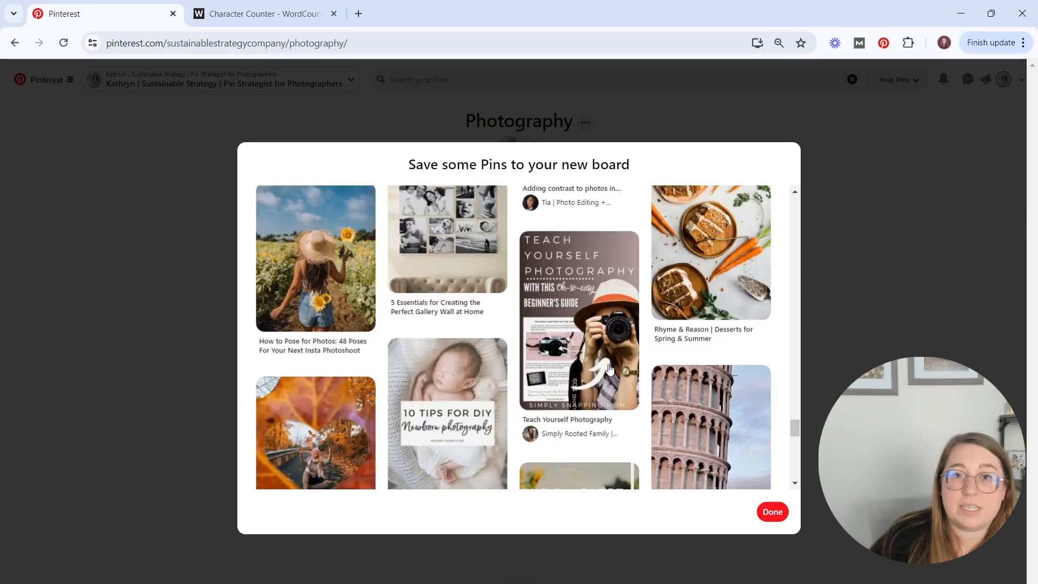
pyautogui.scroll(-4, 610, 369)
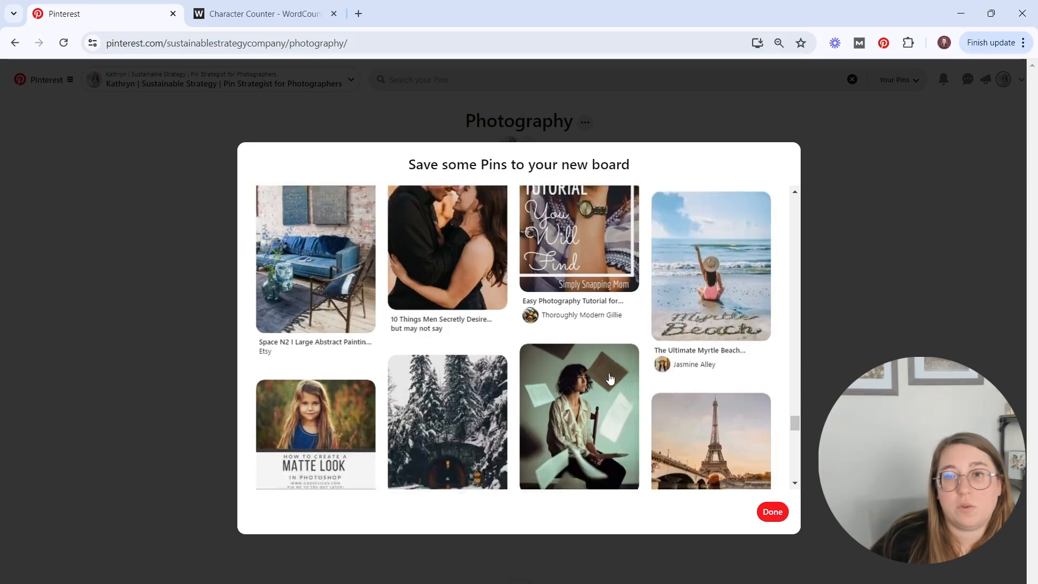
pyautogui.scroll(-3, 609, 379)
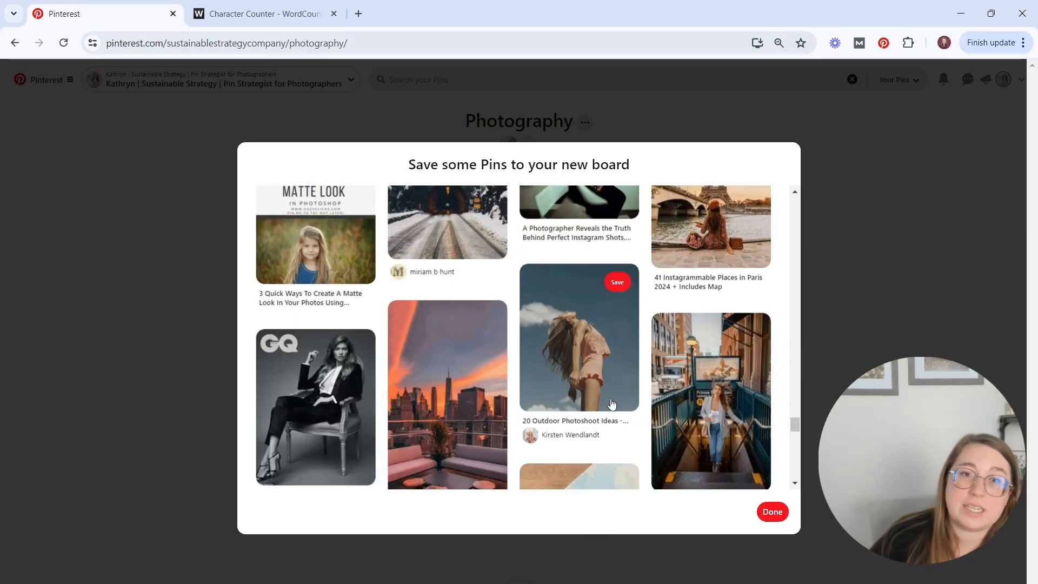
pyautogui.scroll(-5, 611, 401)
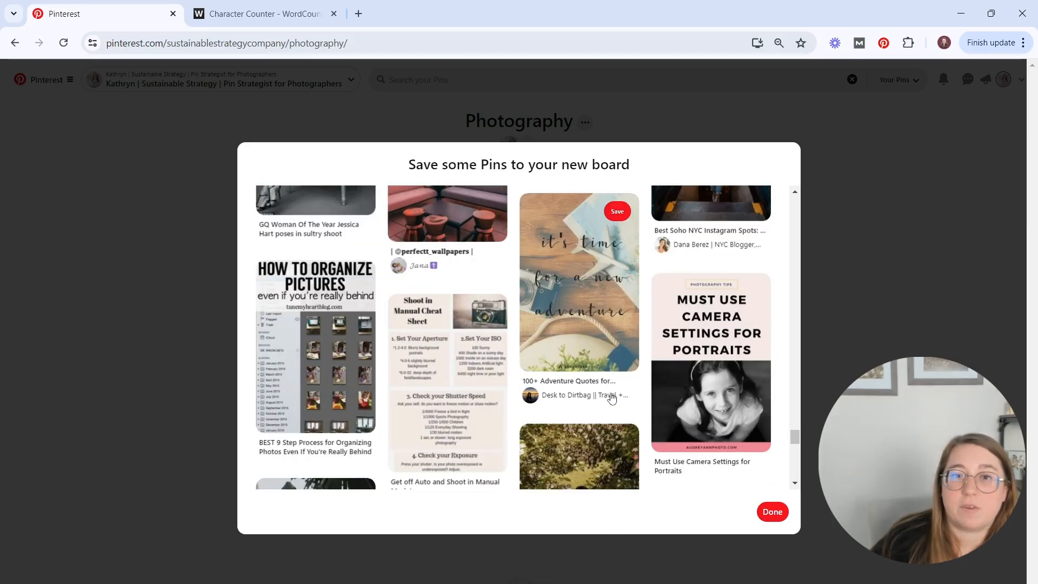
pyautogui.scroll(-5, 612, 399)
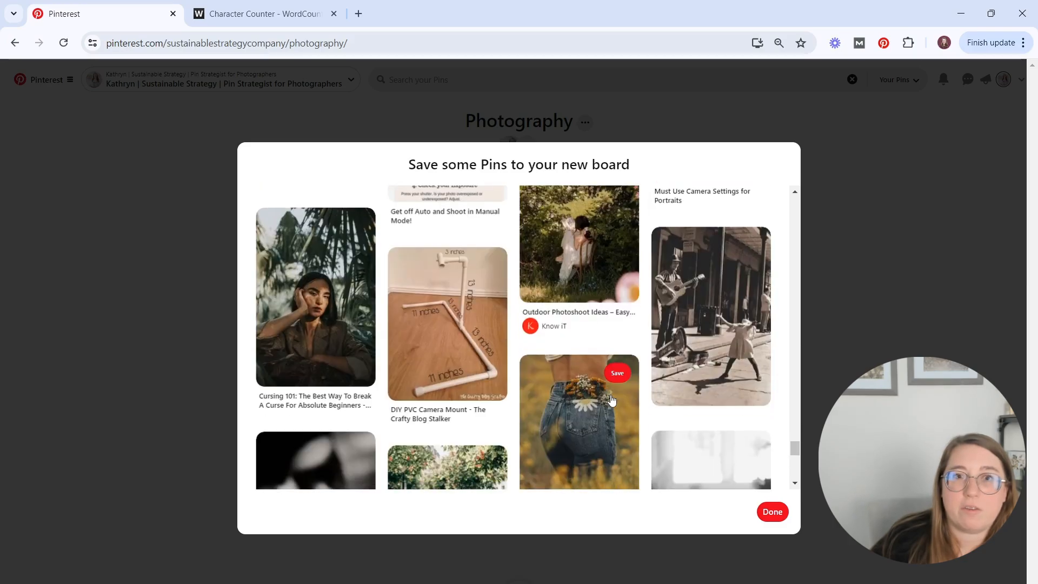
pyautogui.scroll(-6, 611, 400)
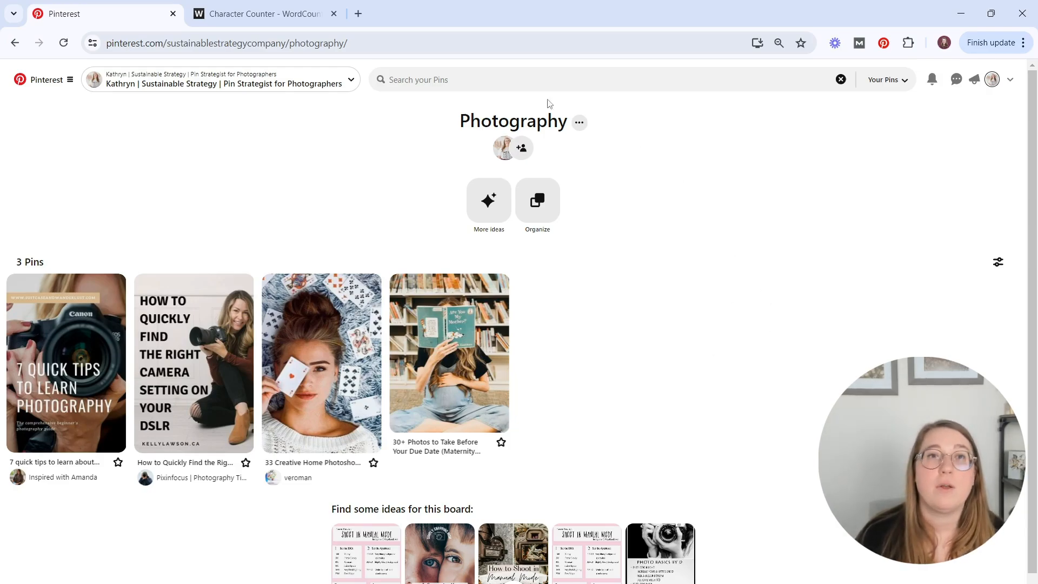
# Switch to the Character Counter page and copy the full prepared description beginning "This board is all about Photography!".
pyautogui.click(257, 17)
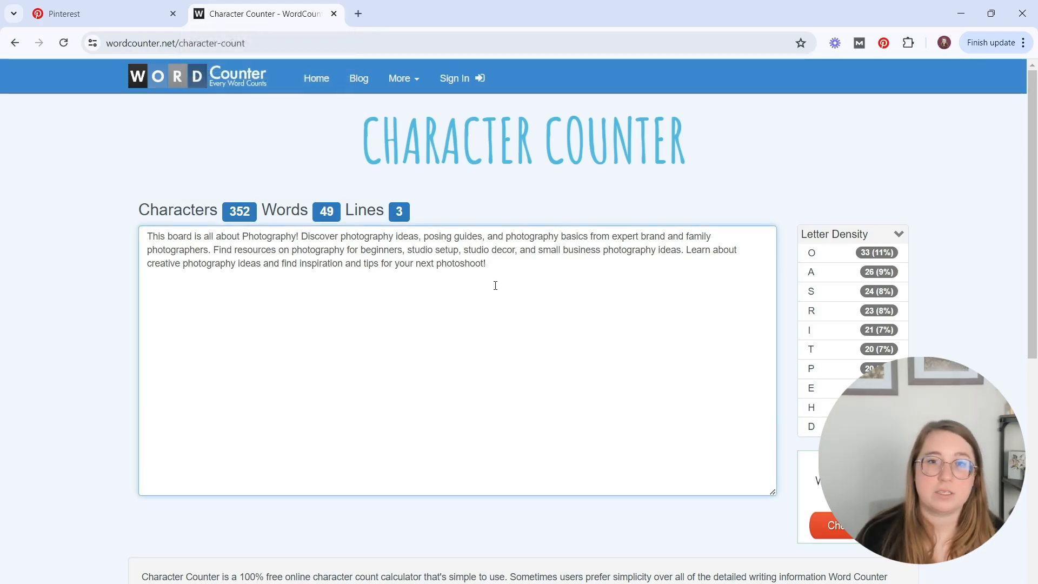
pyautogui.moveTo(496, 268); pyautogui.dragTo(138, 244)
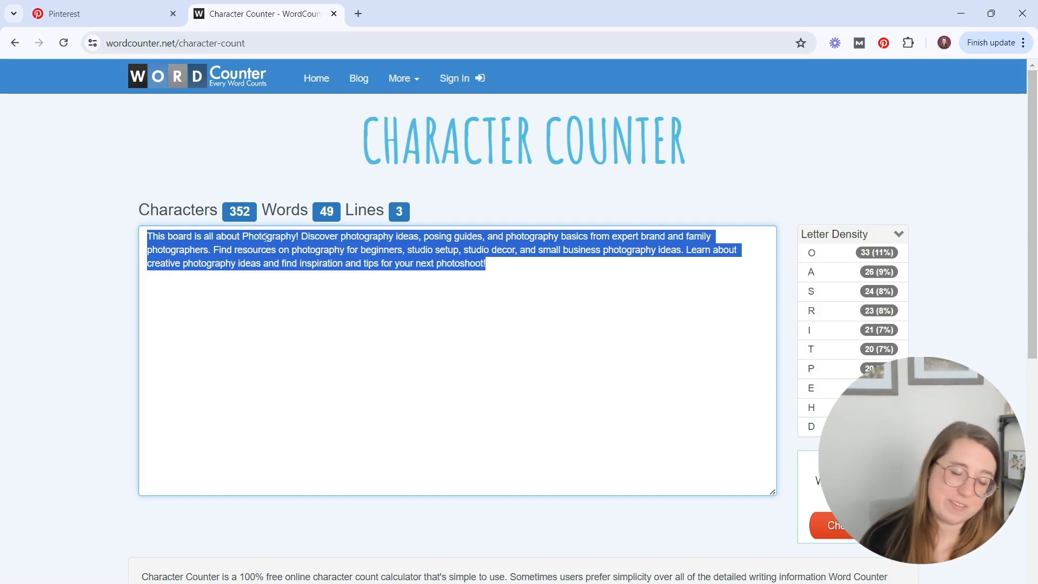
pyautogui.click(402, 274)
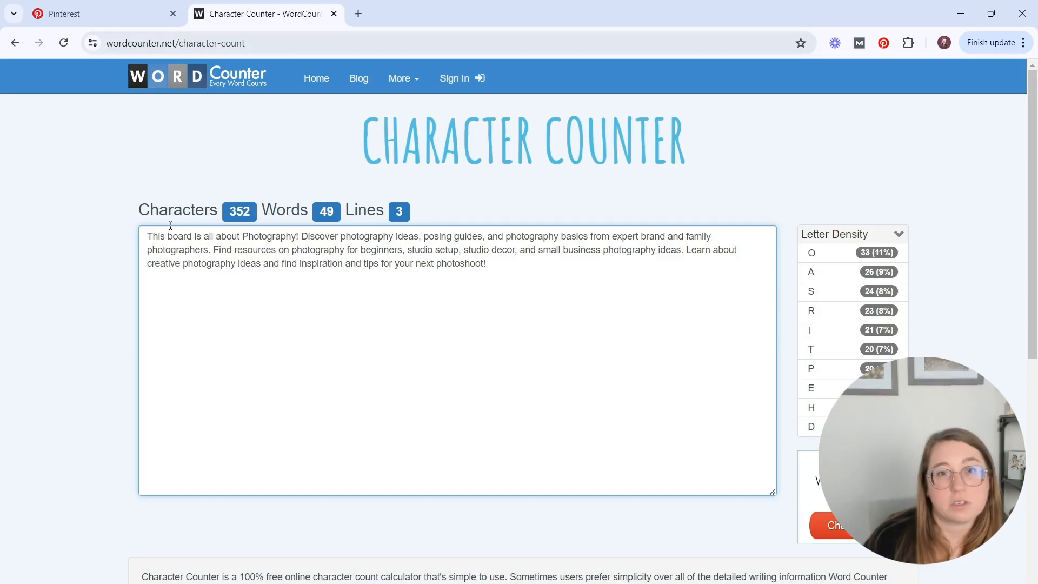
# Switch back to Pinterest and add the copied keyword-rich text as the Photography board's description.
pyautogui.click(106, 17)
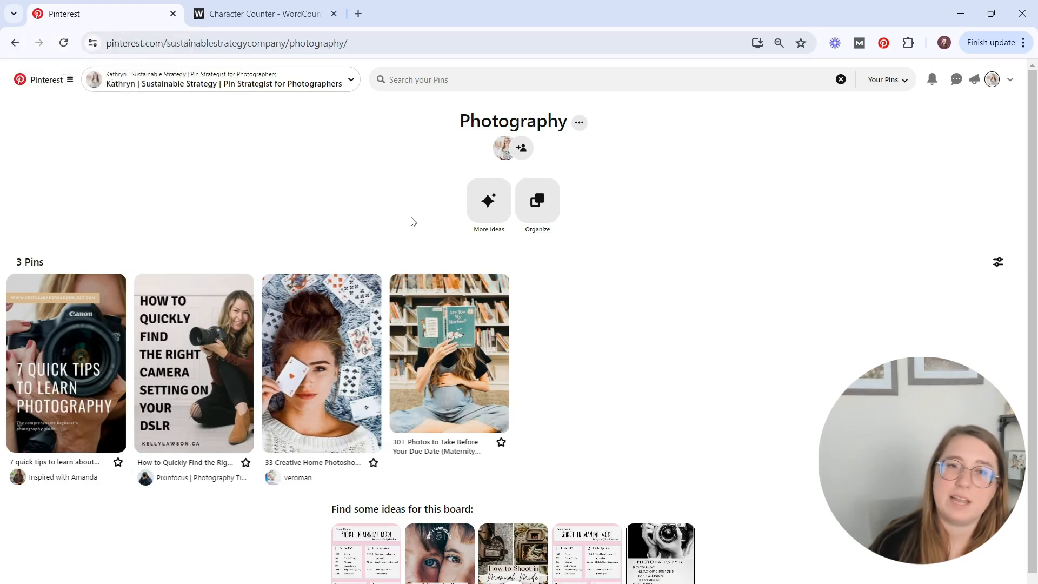
pyautogui.click(579, 123)
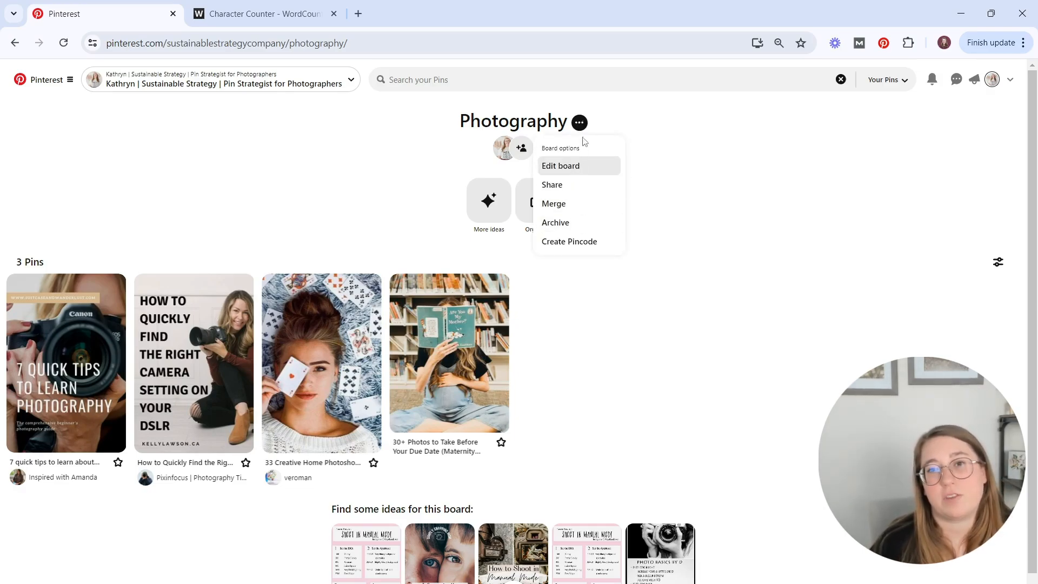
pyautogui.click(582, 172)
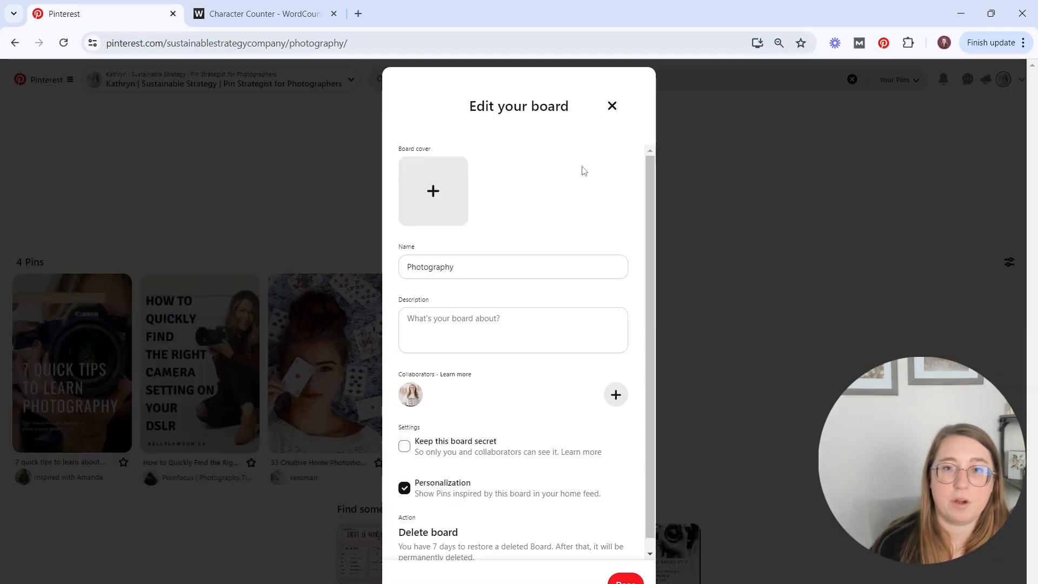
pyautogui.click(437, 320)
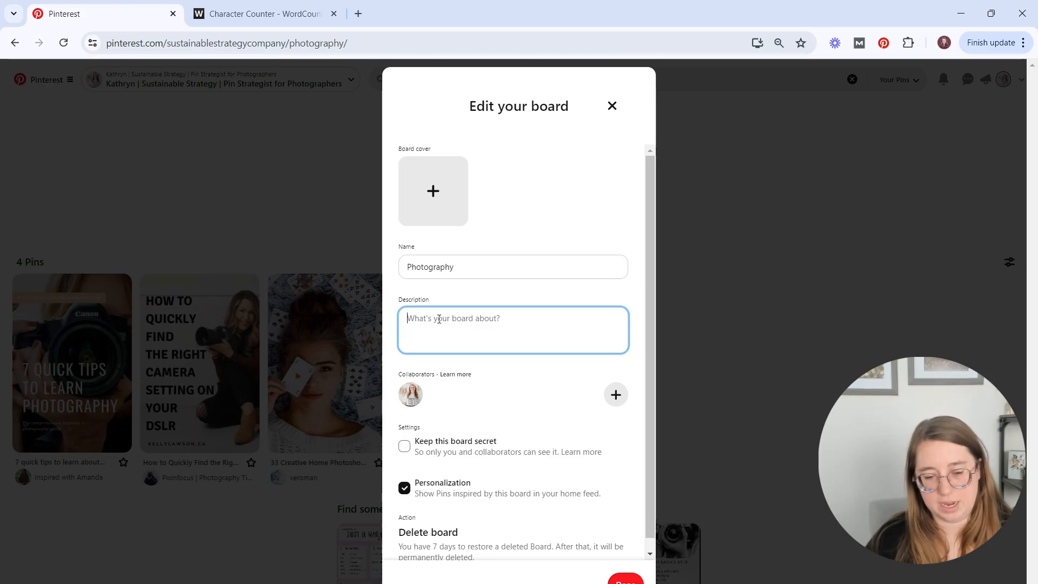
pyautogui.write('Find resources on photography for beginners, studio setup, studio decor, and small business photography ideas. Learn about creative photography ideas and find inspiration and tips for your next photoshoot!')
pyautogui.click(488, 222)
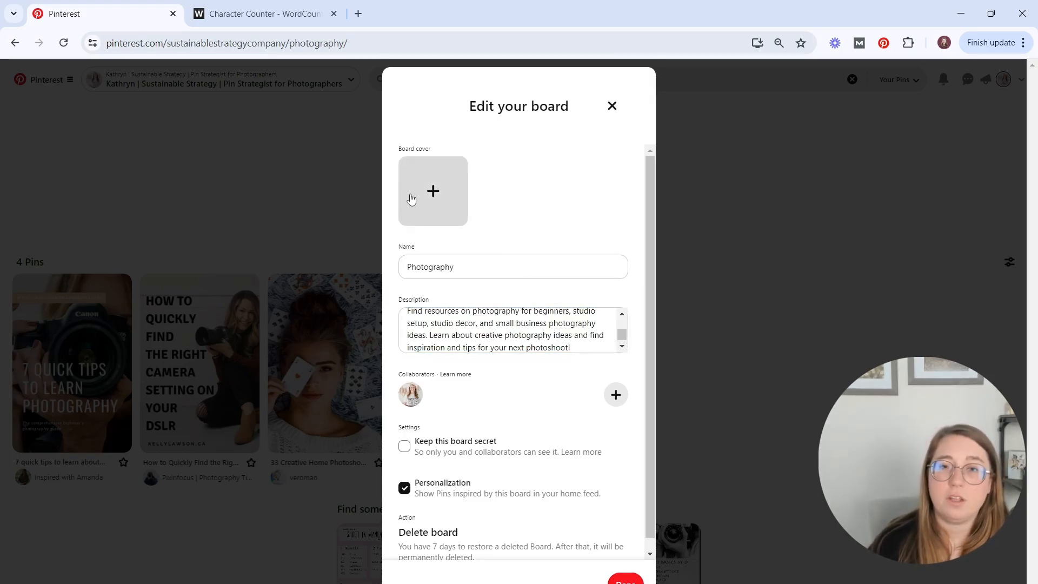
# Set the "7 Quick Tips to Learn Photography" Pin as the board cover and save the board's changes.
pyautogui.click(419, 208)
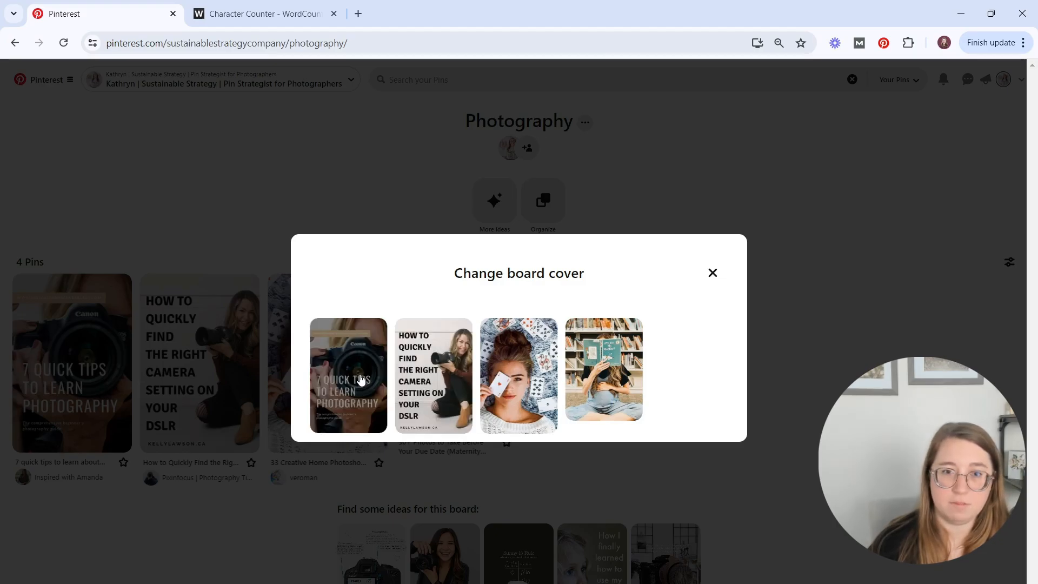
pyautogui.click(361, 379)
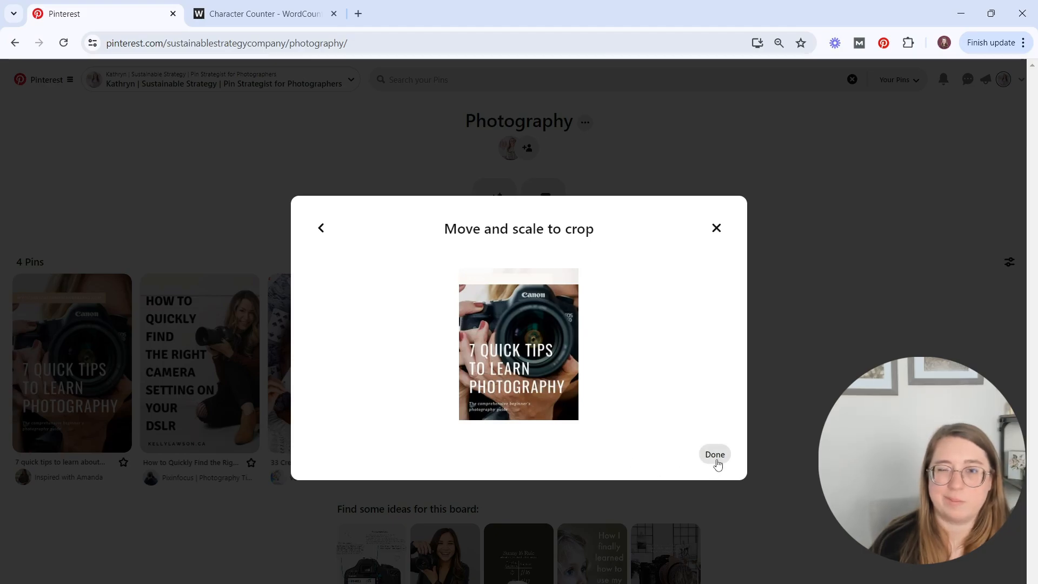
pyautogui.click(714, 455)
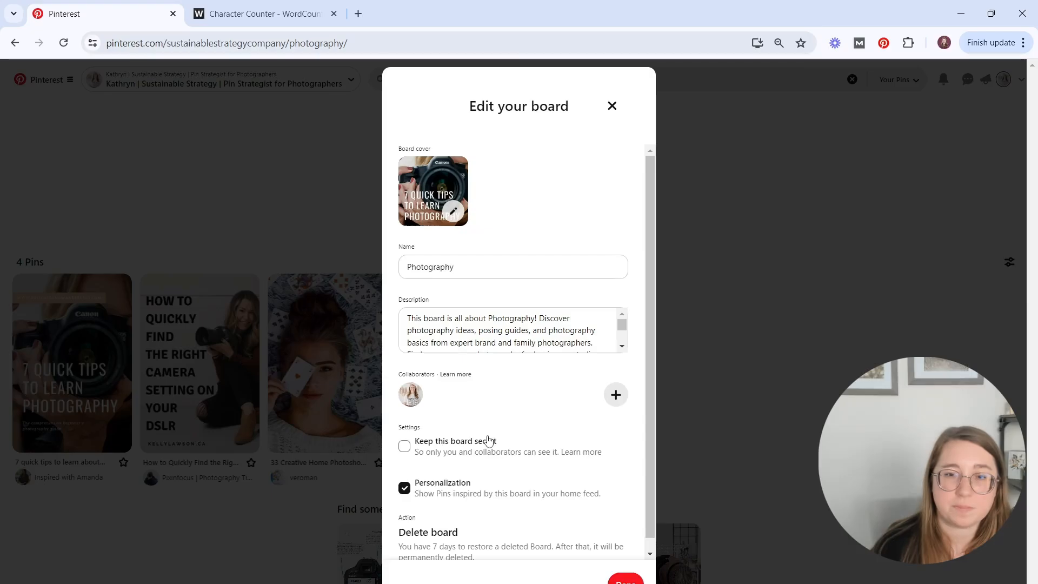
pyautogui.scroll(-1, 490, 387)
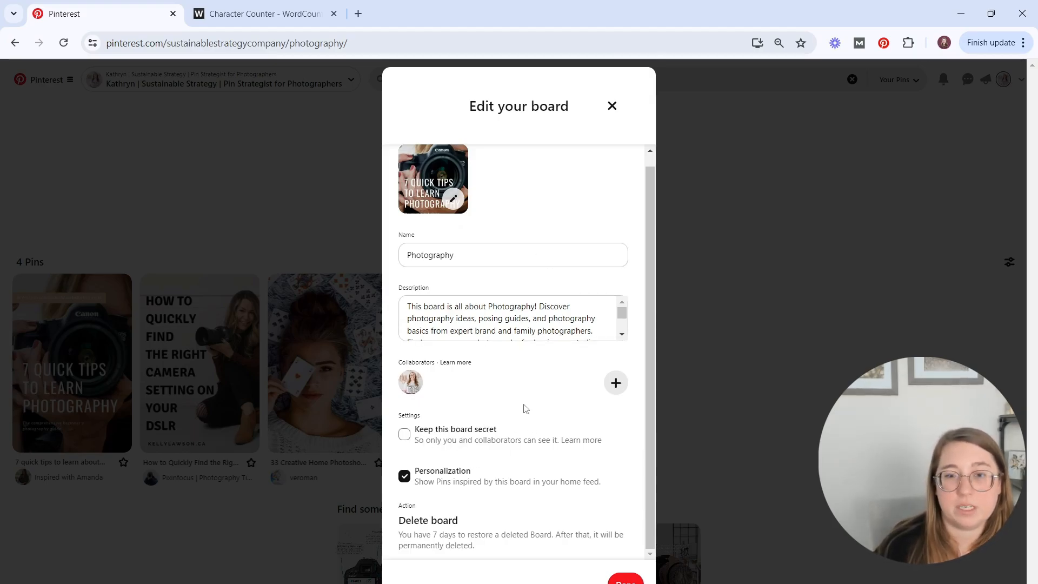
pyautogui.click(690, 335)
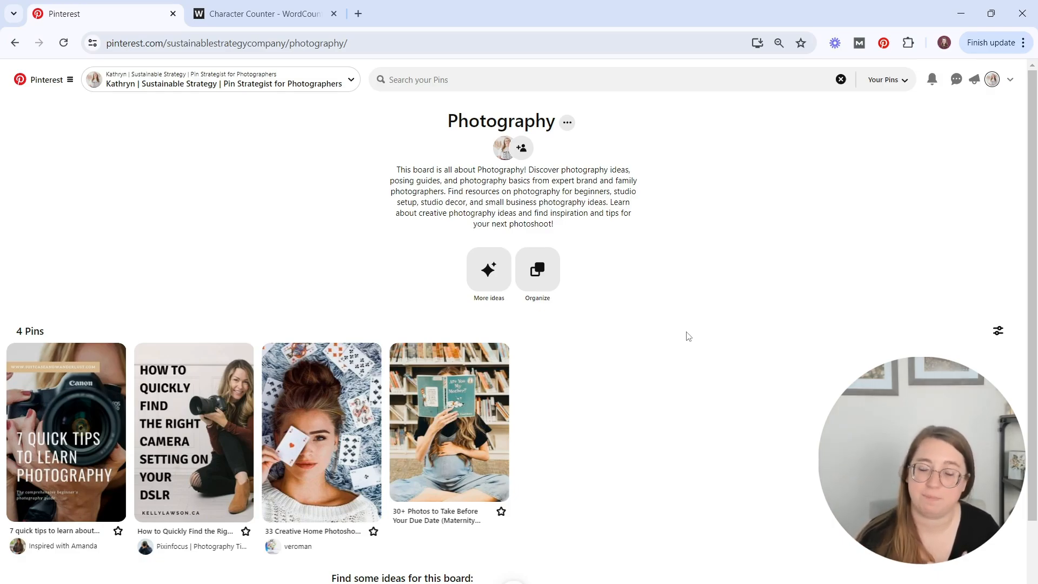
# View the Photography board's collaborator invitation options, highlight the invite link, and close them without inviting anyone.
pyautogui.click(522, 150)
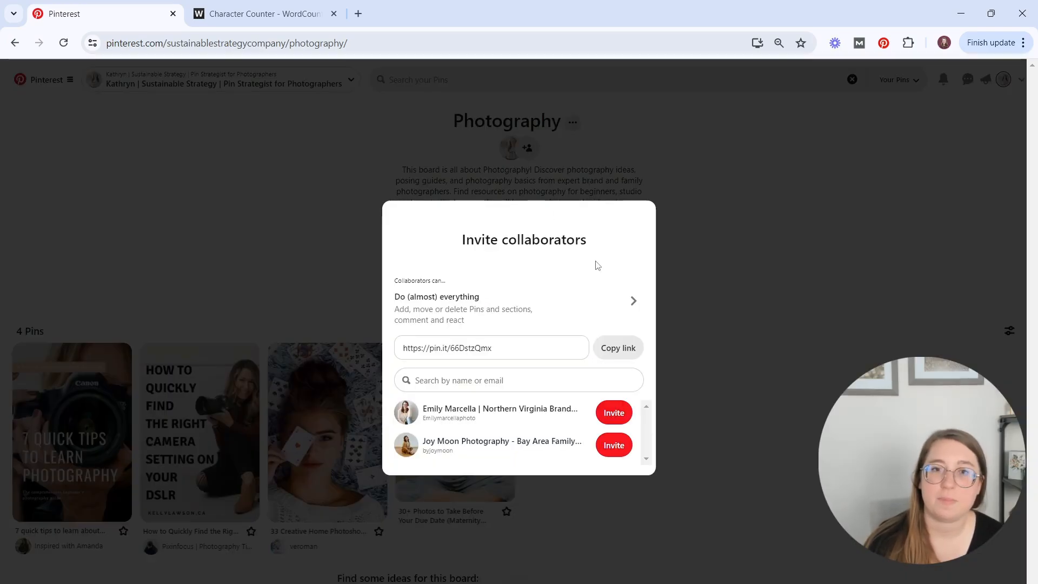
pyautogui.moveTo(519, 347); pyautogui.dragTo(404, 348)
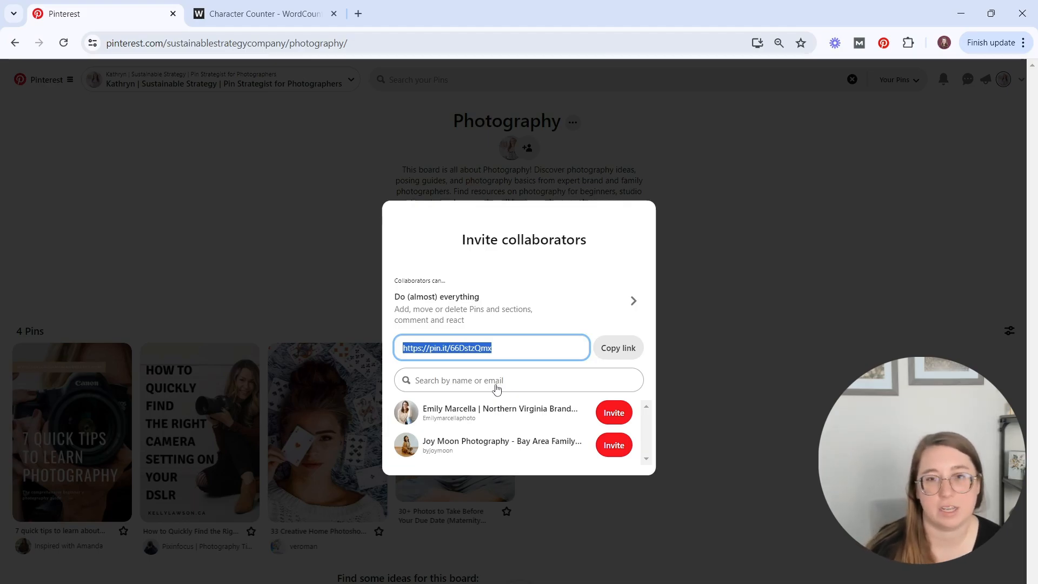
pyautogui.click(708, 291)
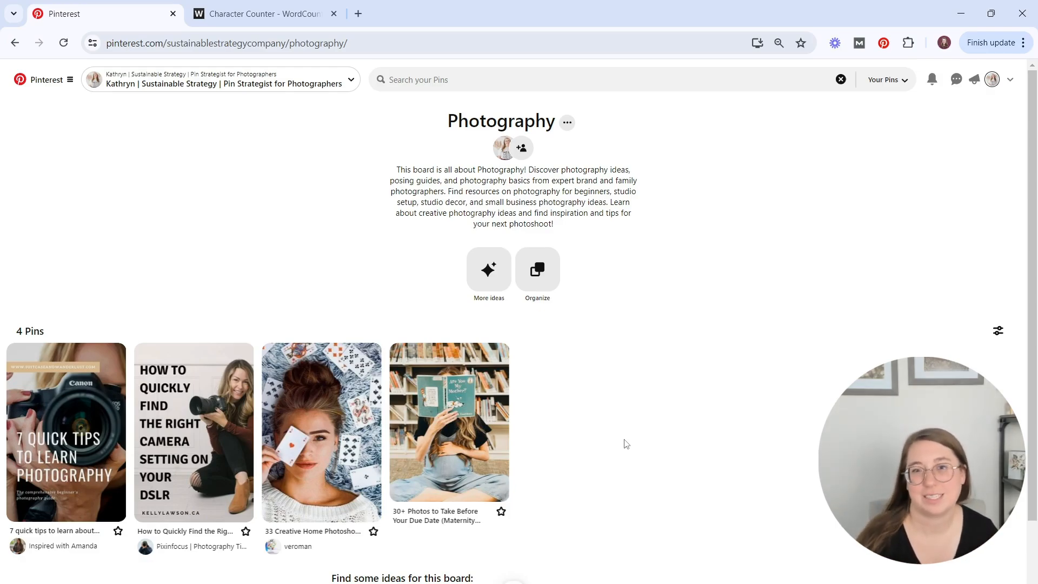
# Organize the "7 Quick Tips to Learn Photography" and DSLR camera setting Pins into a new board section named Photography Education.
pyautogui.click(549, 288)
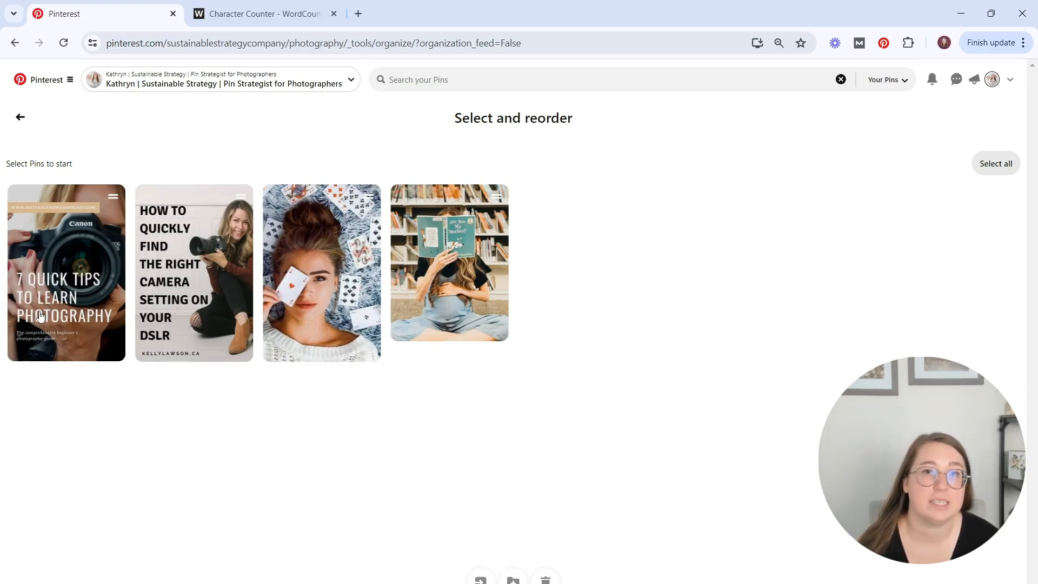
pyautogui.click(61, 327)
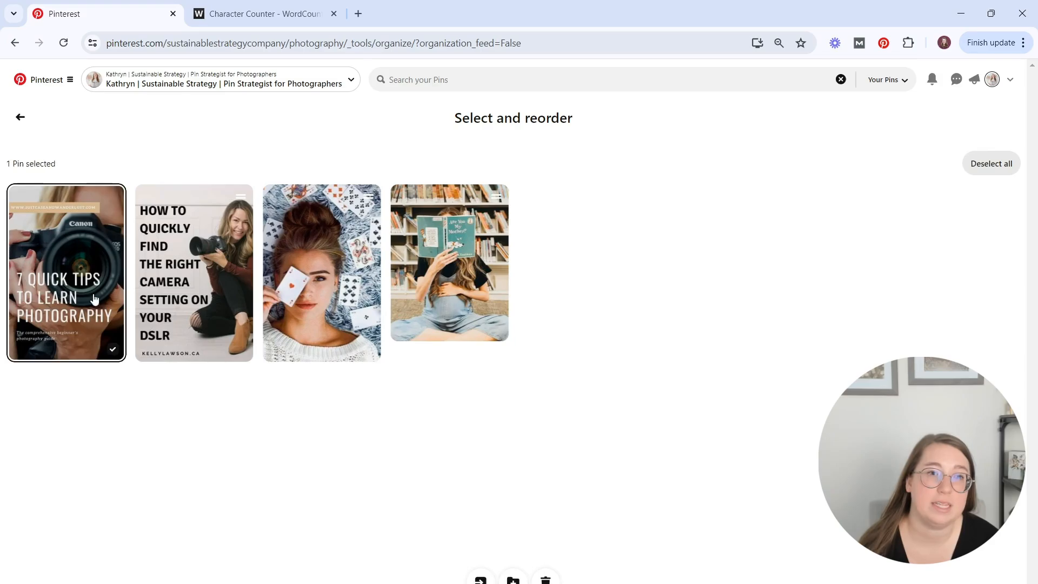
pyautogui.click(157, 305)
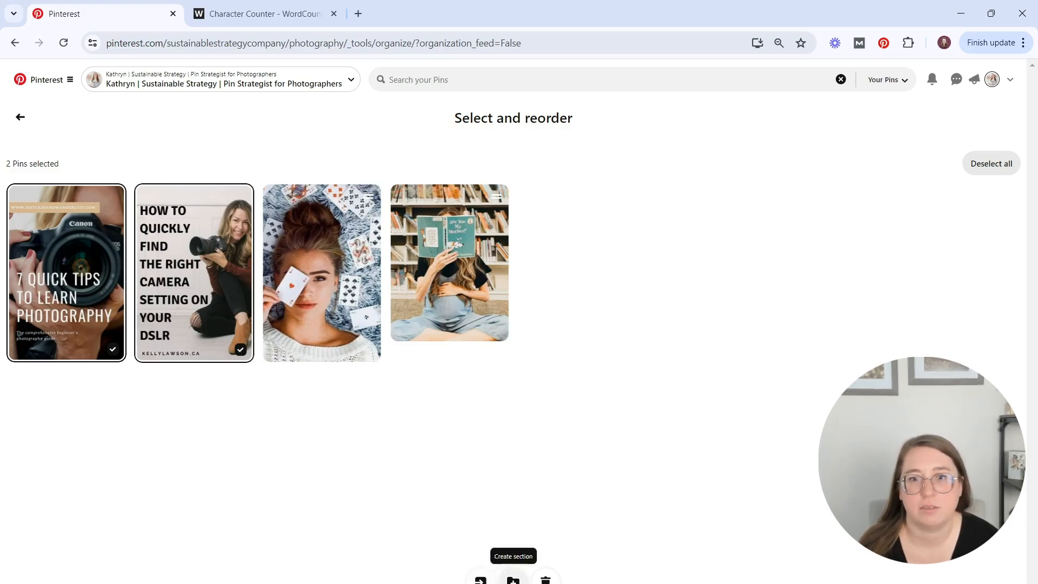
pyautogui.click(513, 579)
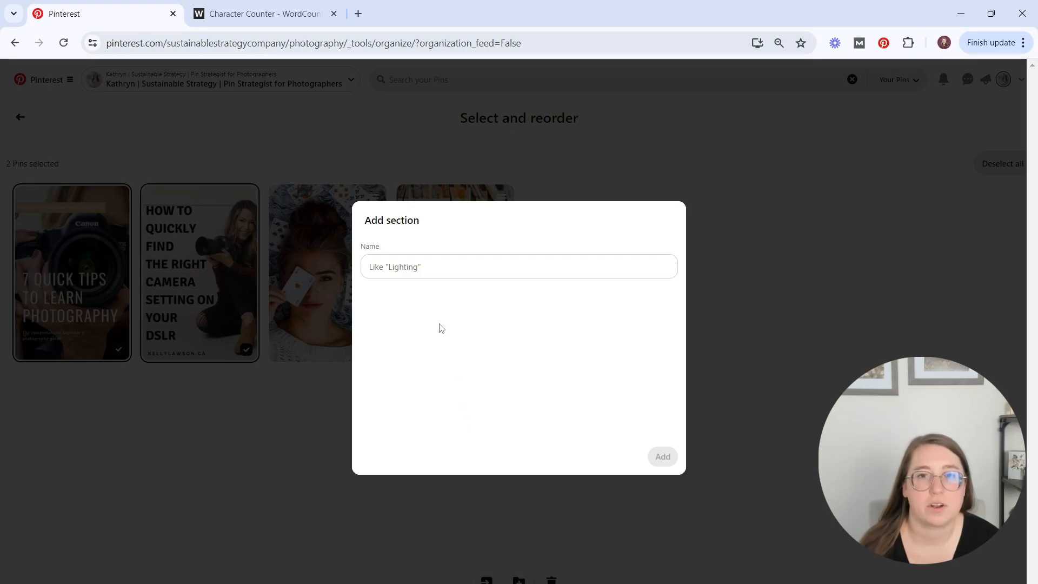
pyautogui.click(413, 263)
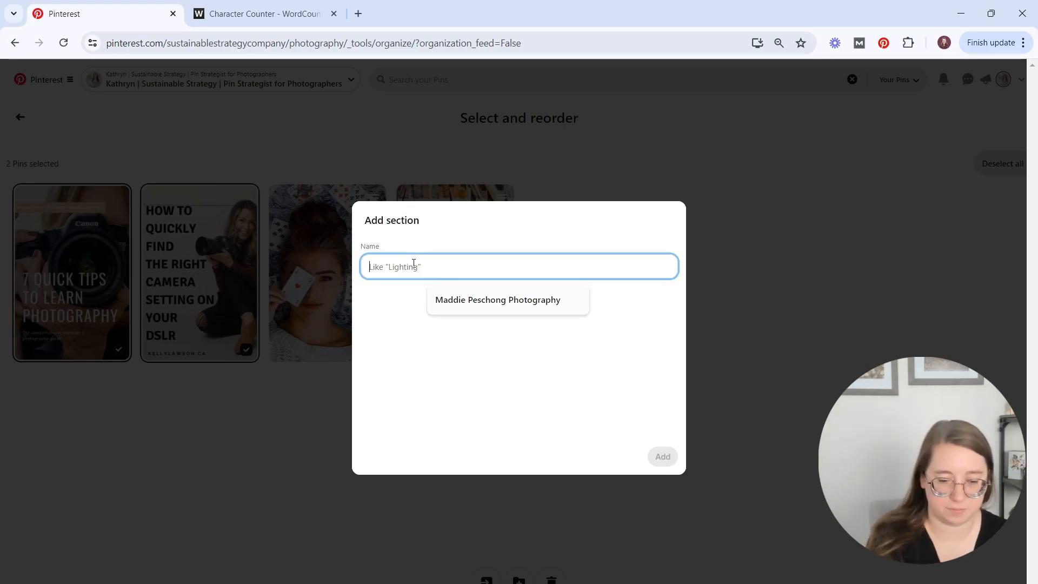
pyautogui.write('Photo')
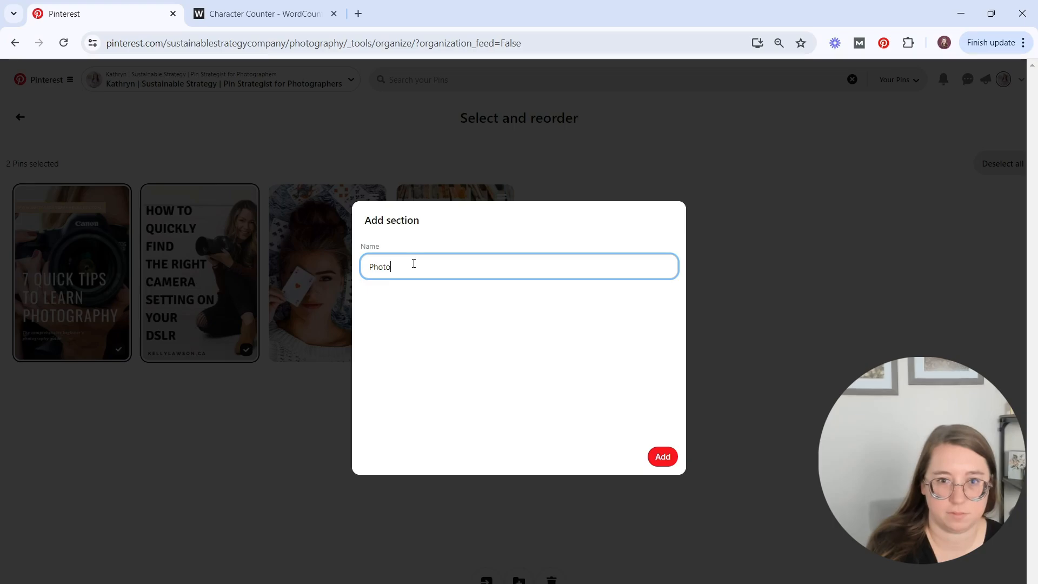
pyautogui.write('graphy ')
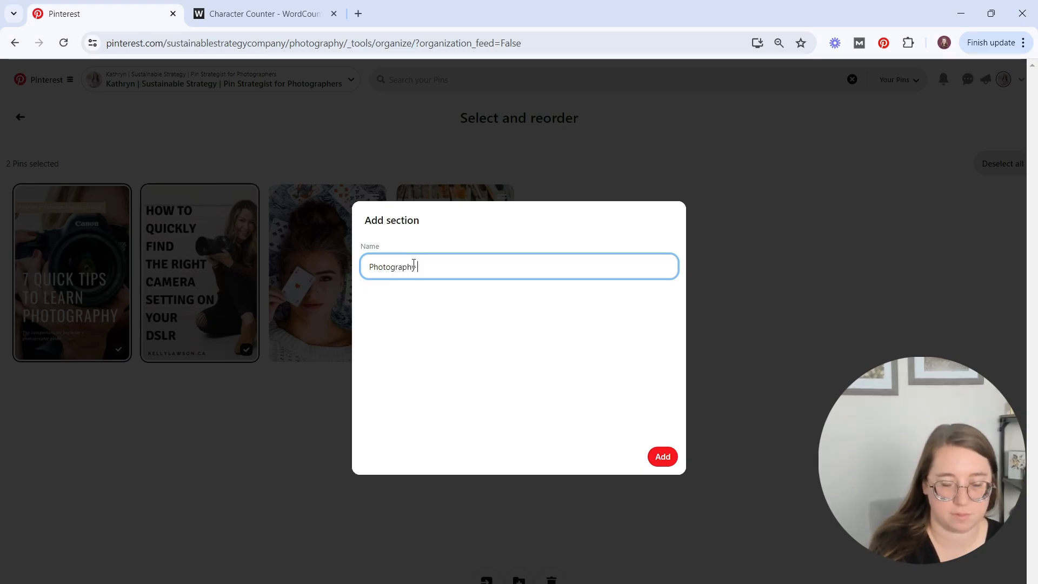
pyautogui.write('Education')
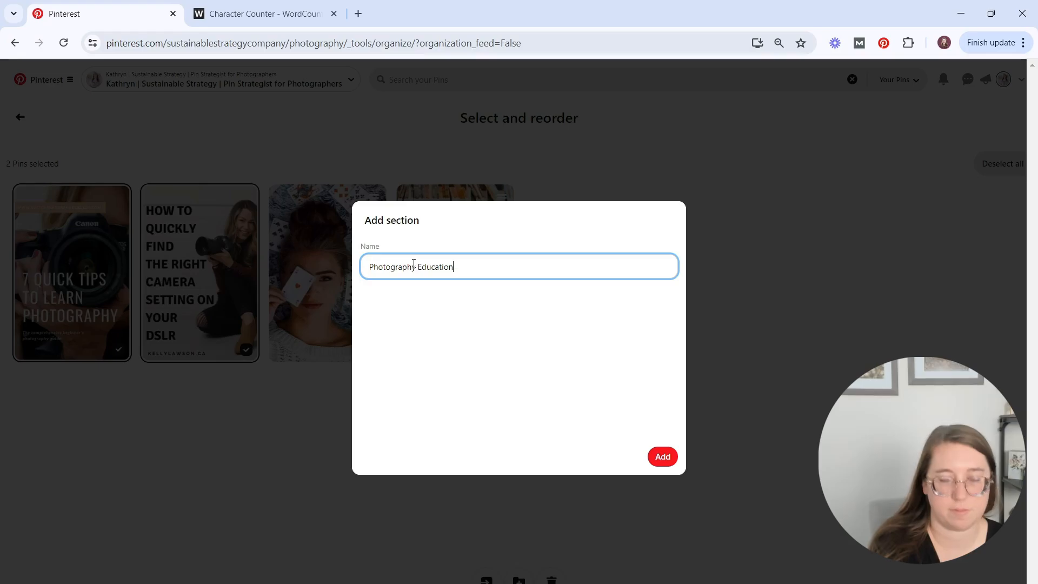
pyautogui.click(661, 456)
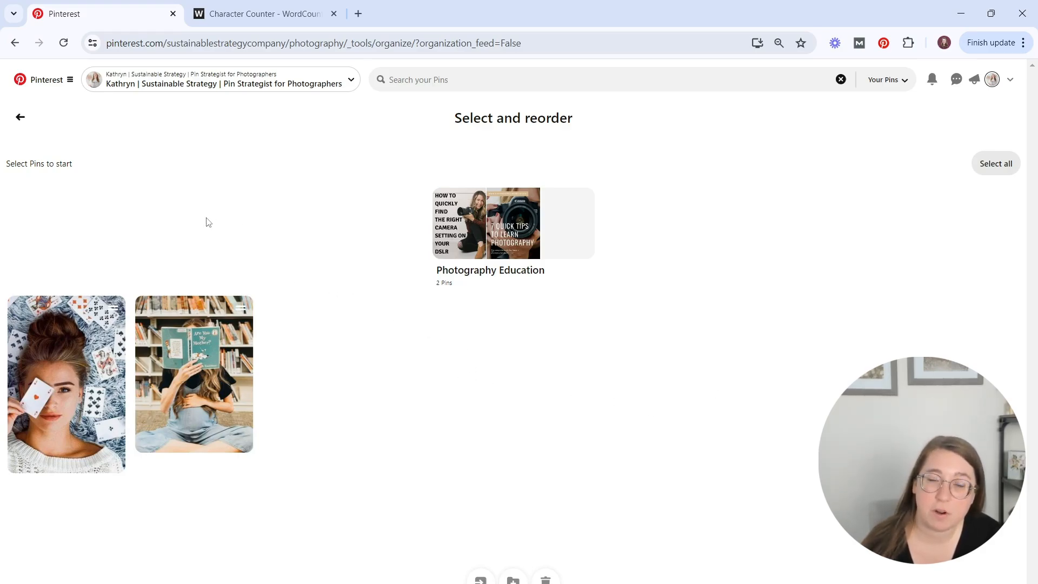
# Return to the Photography board and review how its section and unsectioned Pins are arranged.
pyautogui.click(19, 124)
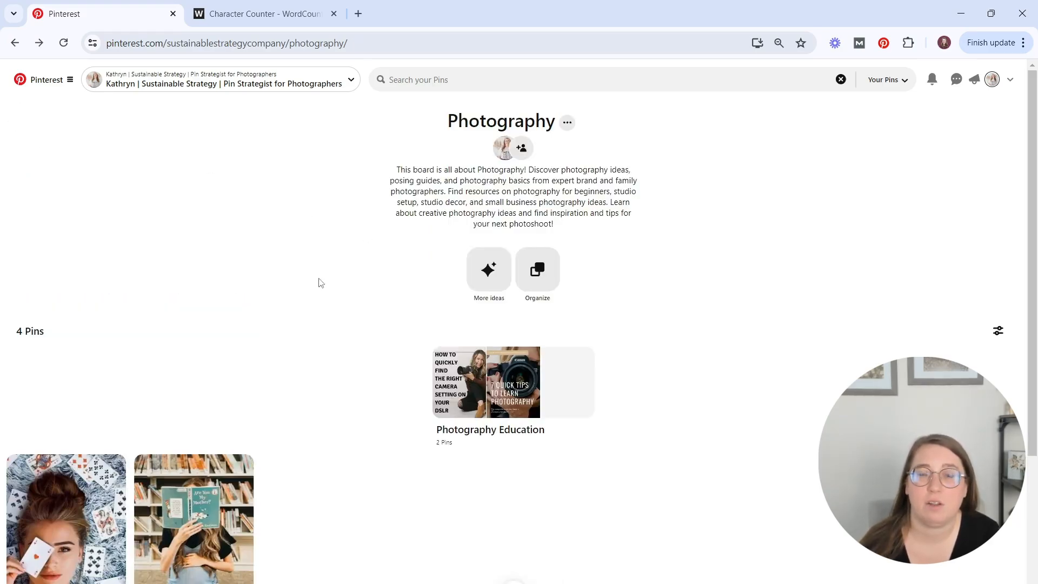
pyautogui.scroll(-2, 323, 290)
pyautogui.scroll(-2, 323, 291)
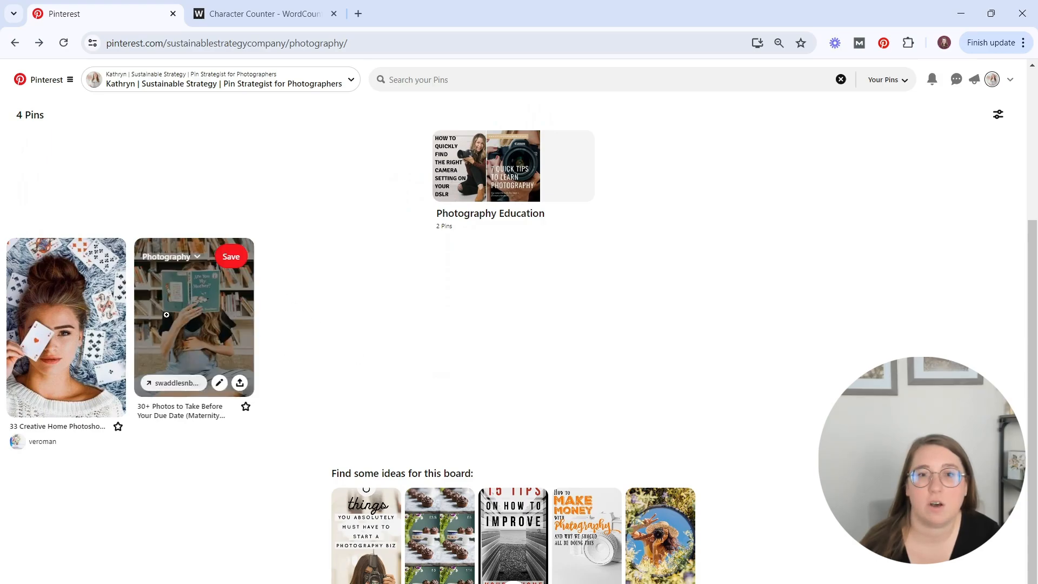
pyautogui.scroll(3, 570, 382)
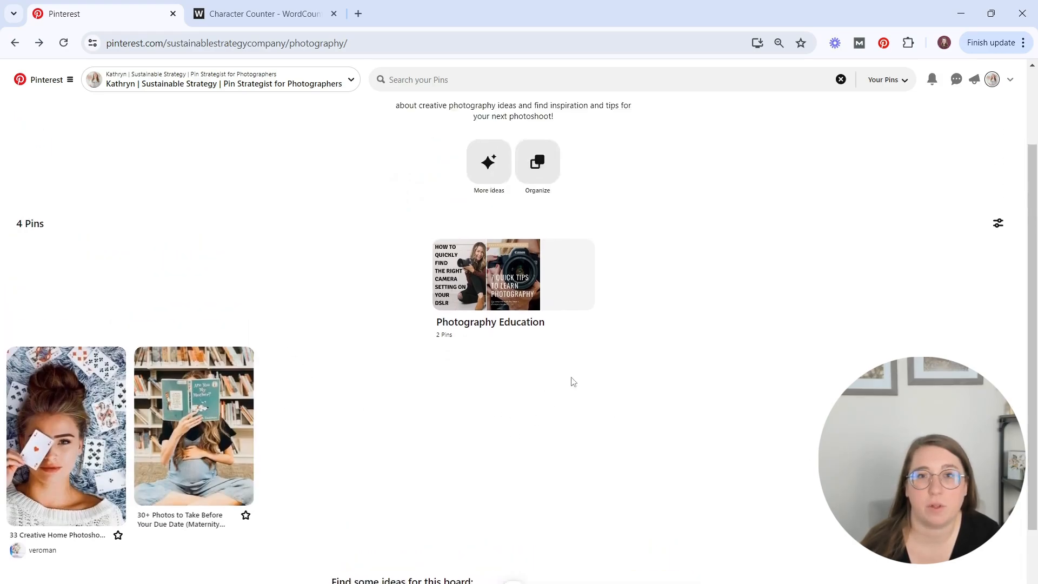